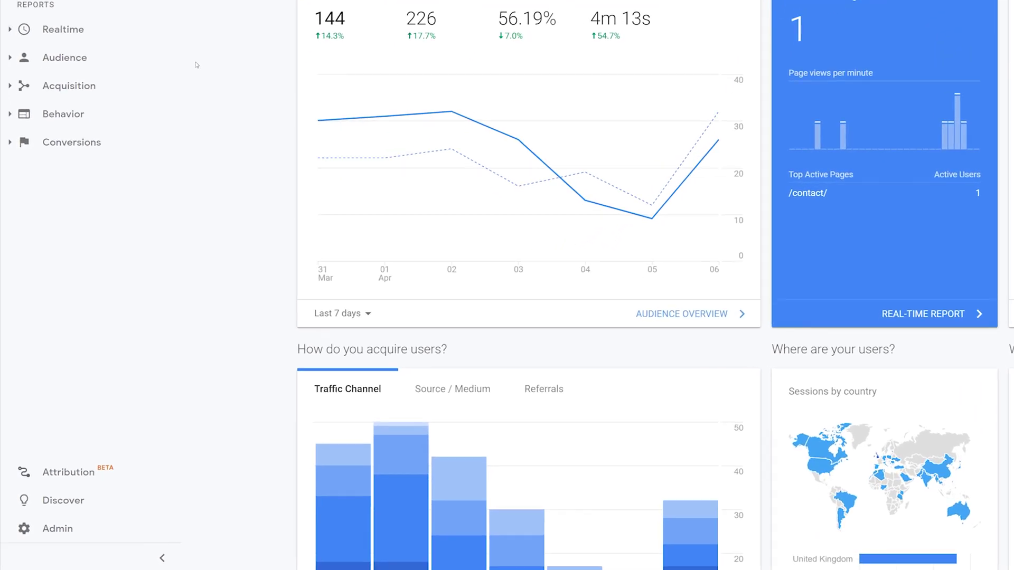
From Admin, create a new account named Brilliant Digital that measures Web, advancing to Property setup.
left_click(66, 516)
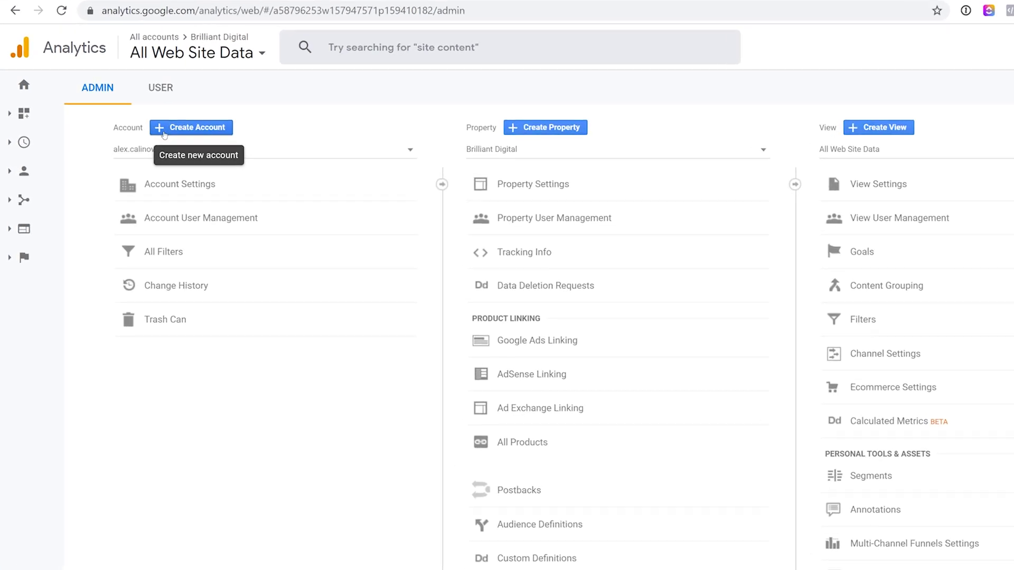
left_click(171, 131)
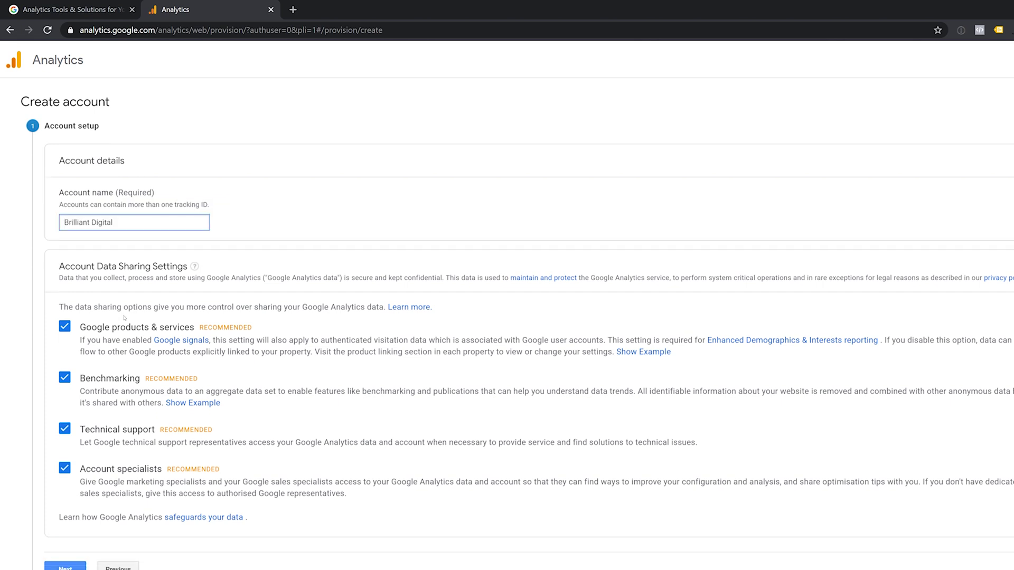
scroll(116, 226, "down", 3)
left_click(73, 491)
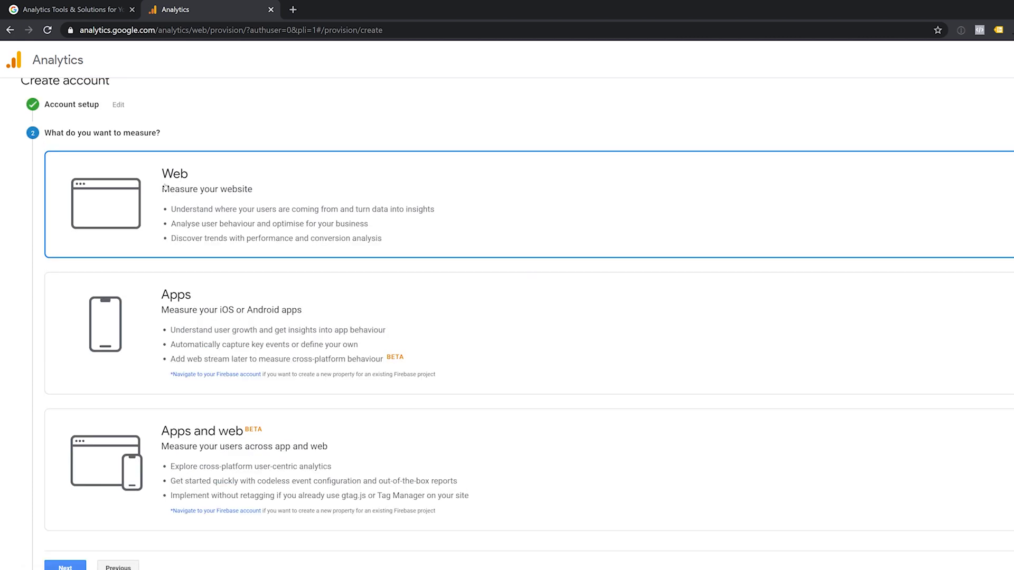
left_click(71, 568)
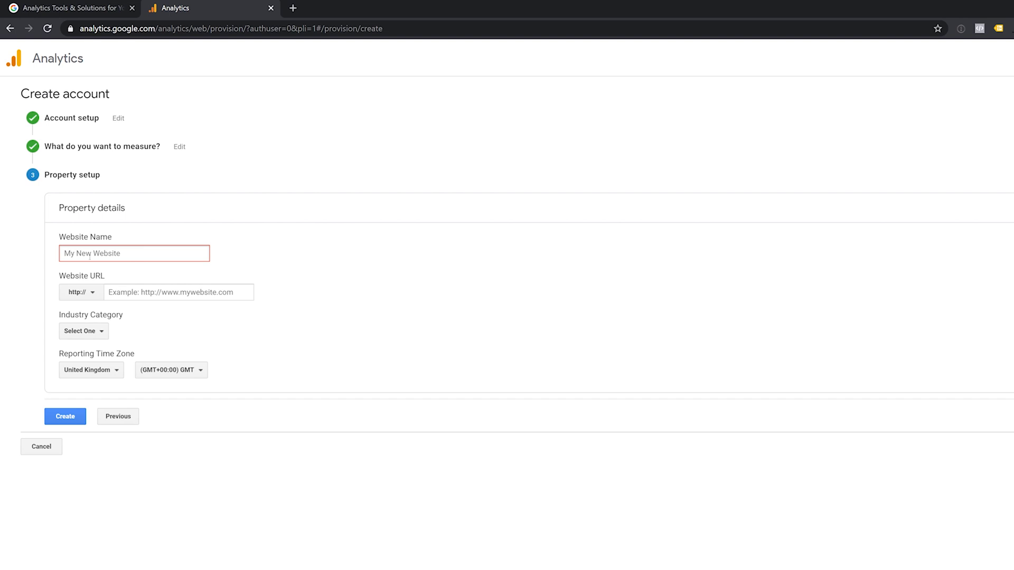
Enter website name 'Google Analytics test', URL analytics.brilliant.digital and industry category Other.
type("Google Analytics ")
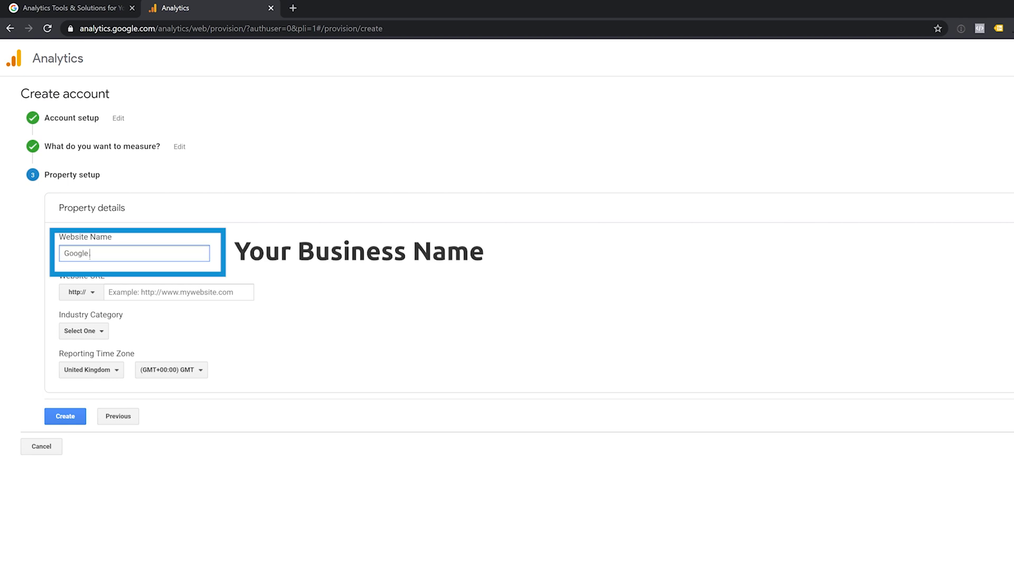
type("test")
left_click(164, 292)
type("analytics.brilliant.digital")
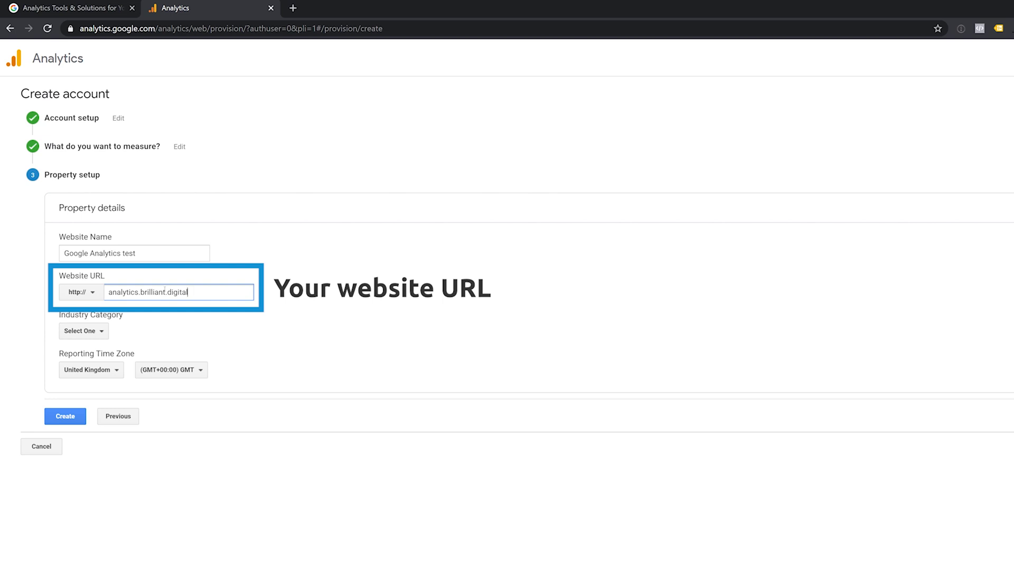
left_click(98, 331)
scroll(111, 398, "down", 1)
scroll(112, 397, "down", 5)
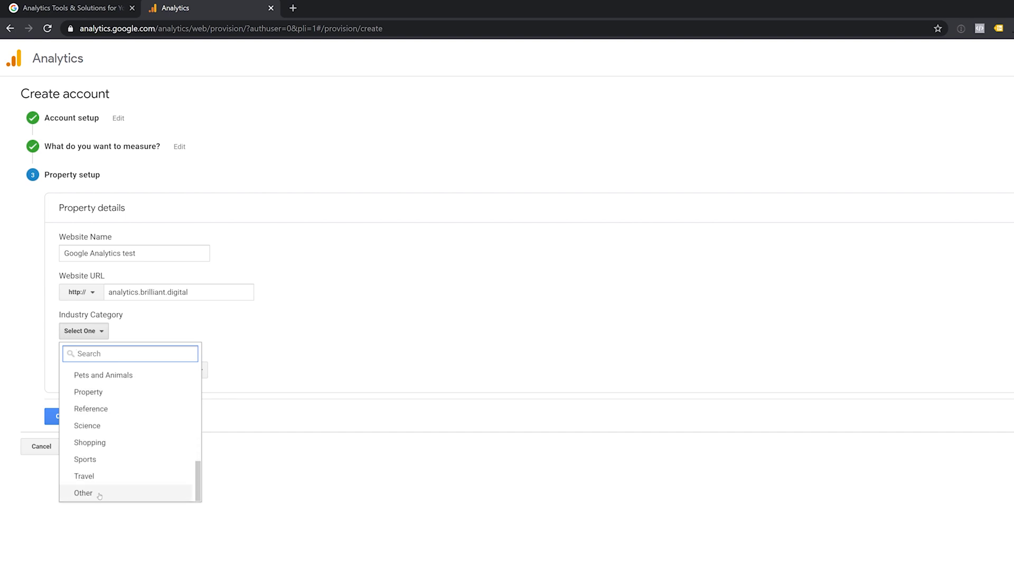
left_click(100, 493)
left_click_drag(68, 354, 135, 354)
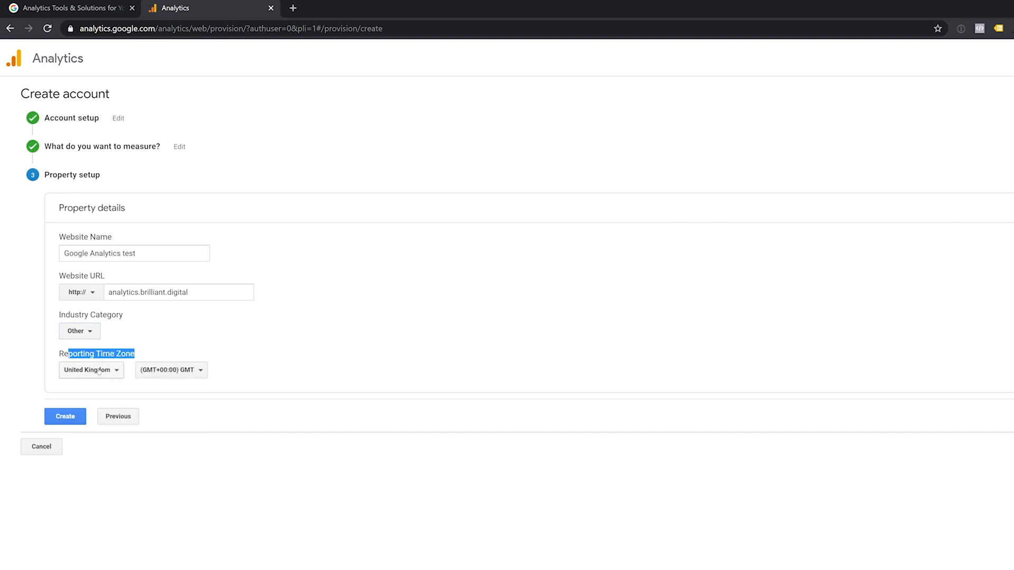
Create the property, accept both data protection terms and the terms of service, and save email preferences.
left_click(65, 418)
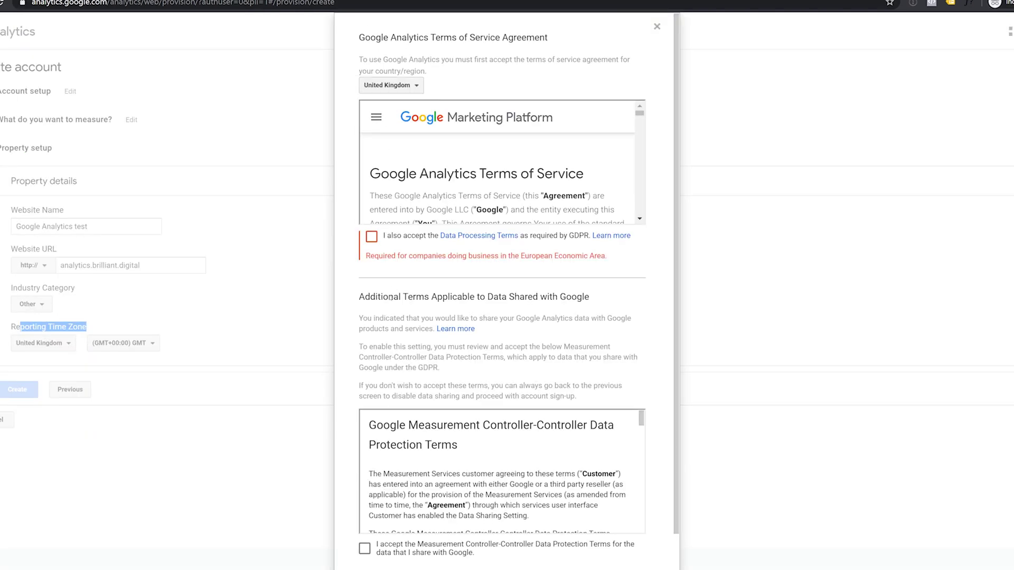
left_click(372, 236)
scroll(367, 370, "down", 1)
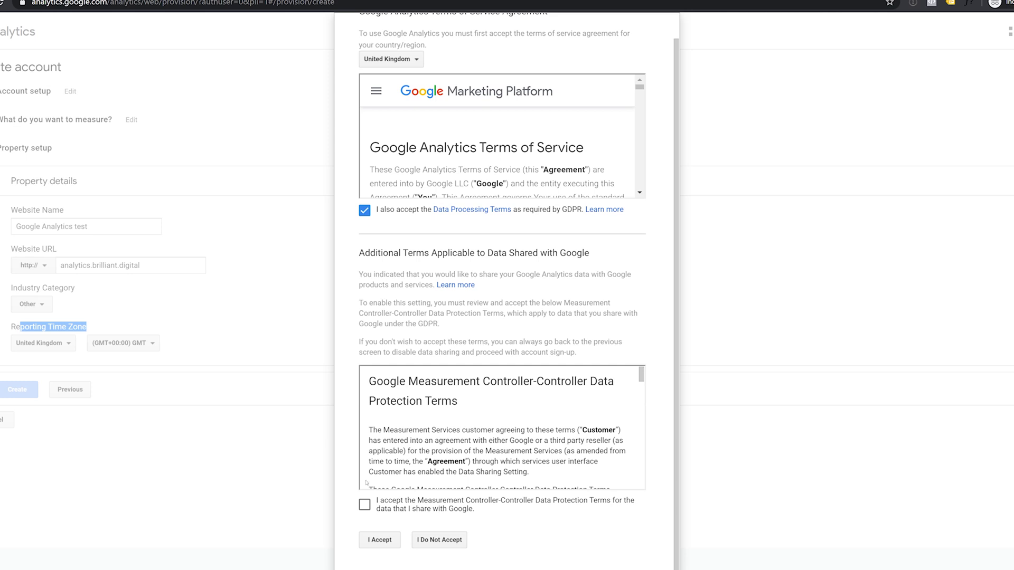
left_click(365, 506)
left_click(379, 540)
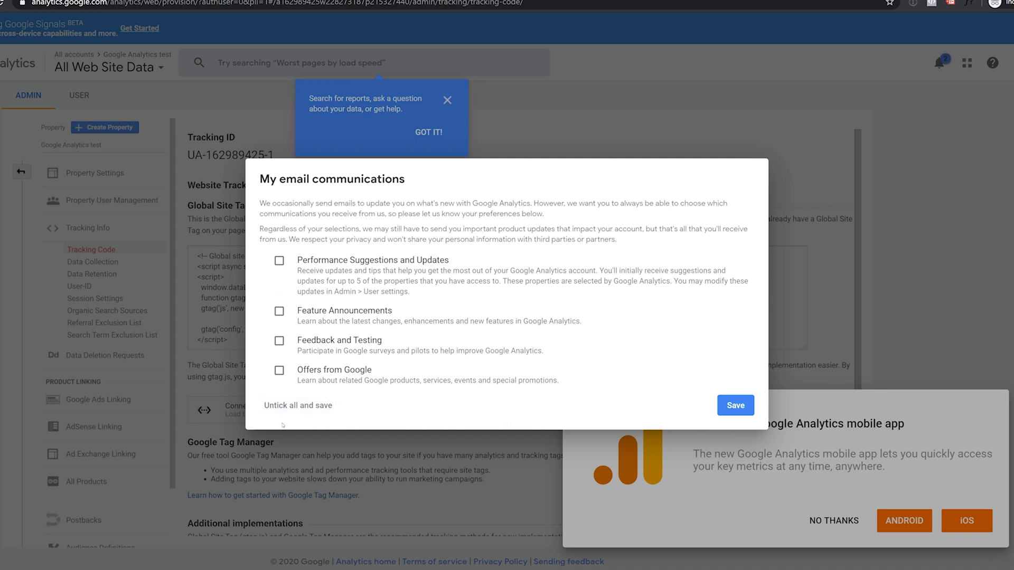
left_click(728, 407)
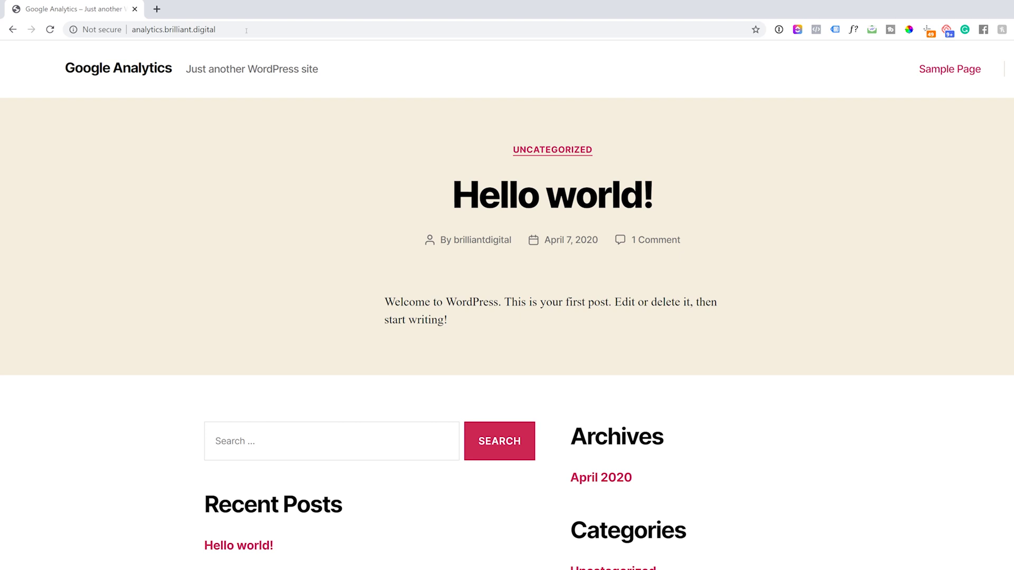
Open analytics.brilliant.digital/wp-admin and begin entering the WordPress login username.
left_click(246, 30)
left_click(246, 30)
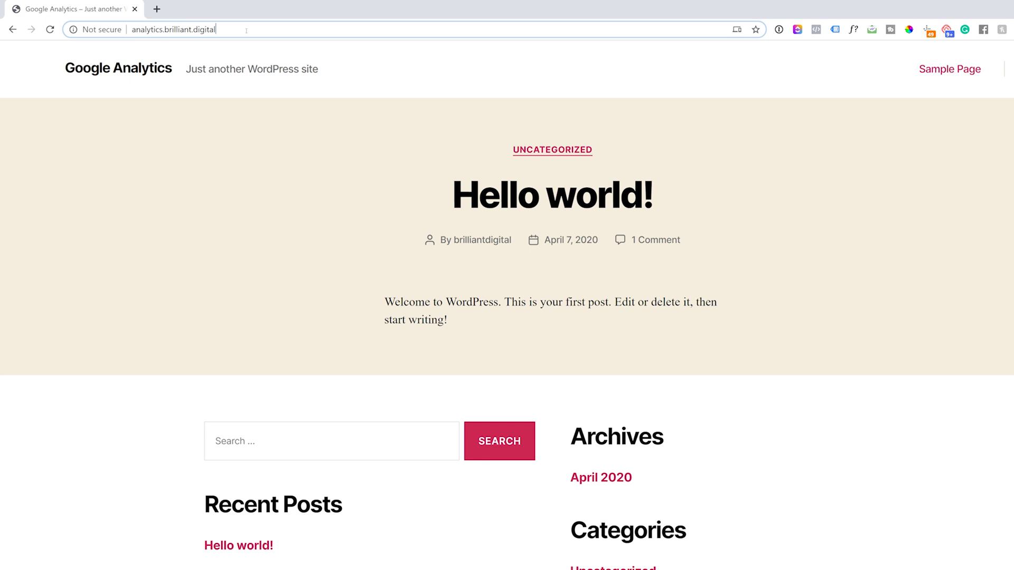
type("/wp-admin")
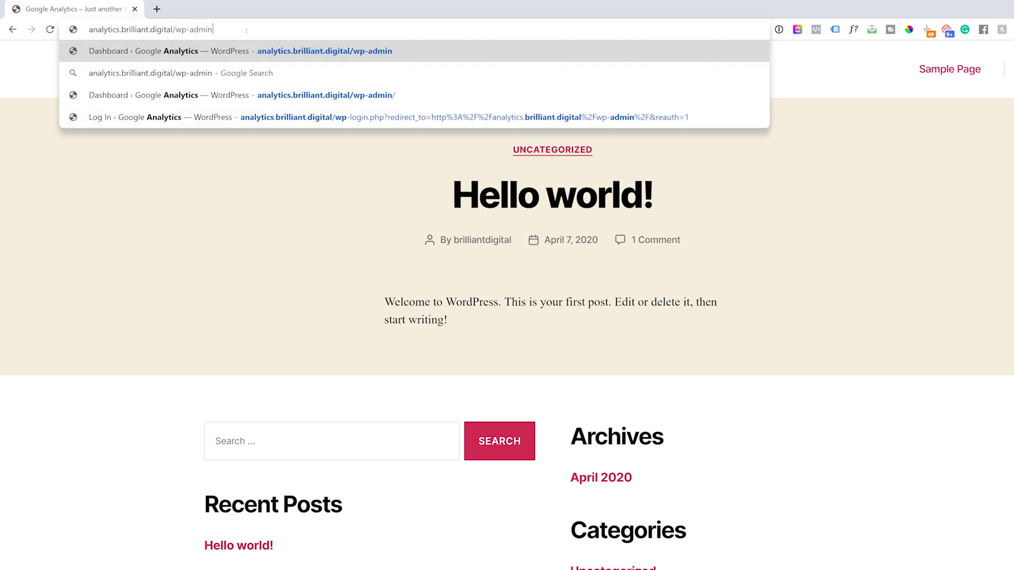
key("Return")
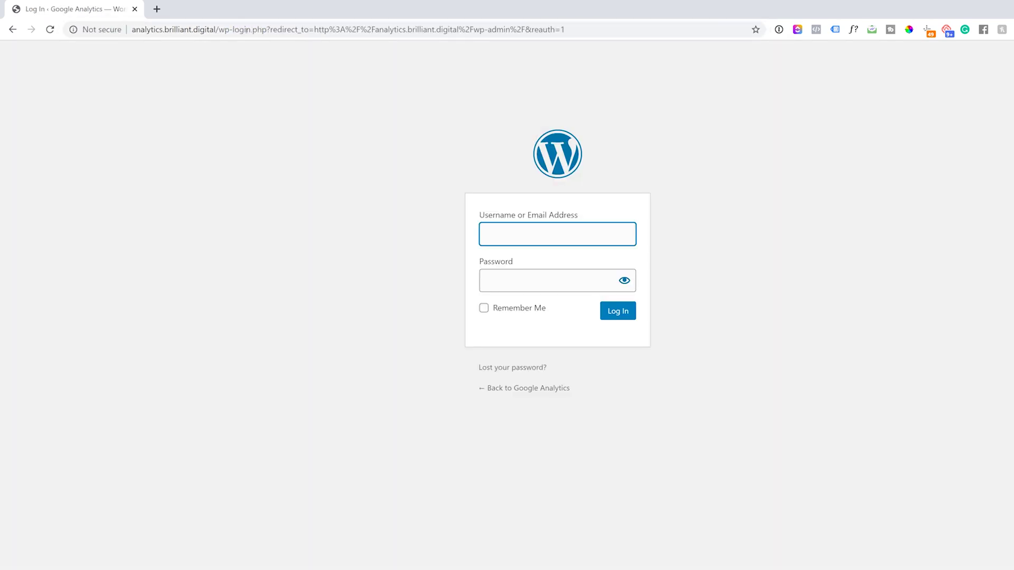
type("br")
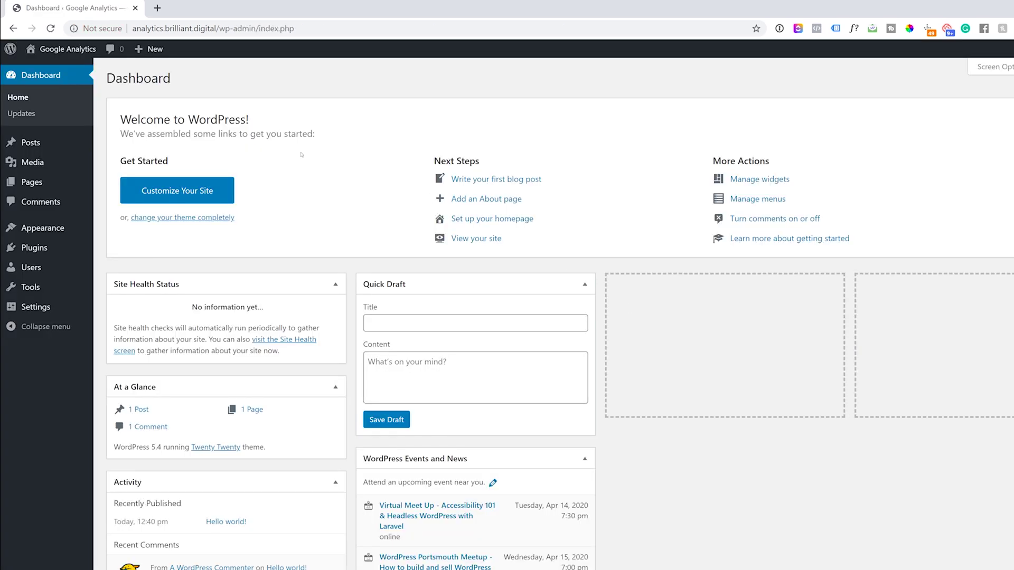
Search Add Plugins for 'google analytics', then install and activate GA Google Analytics.
left_click(31, 252)
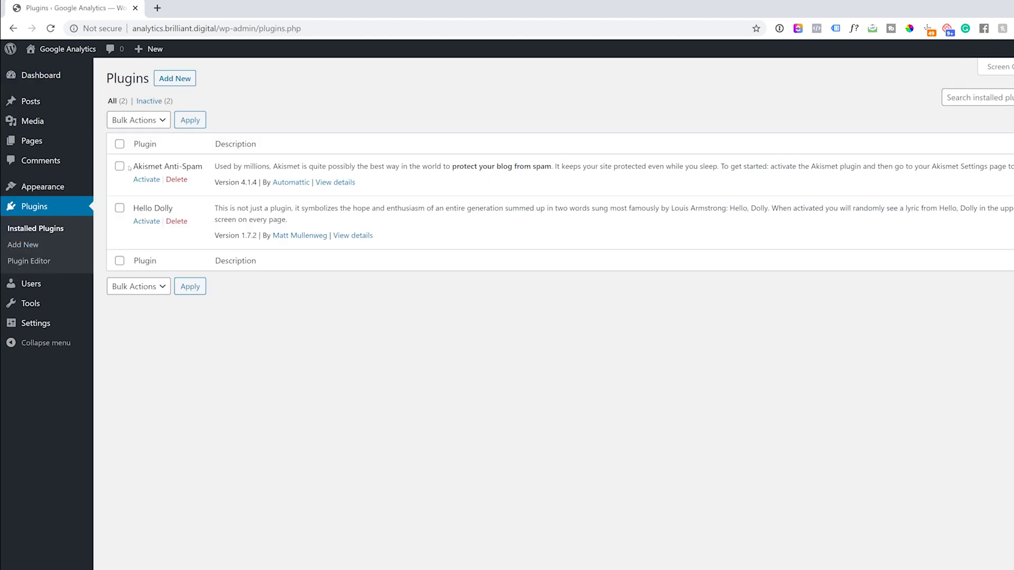
left_click(23, 245)
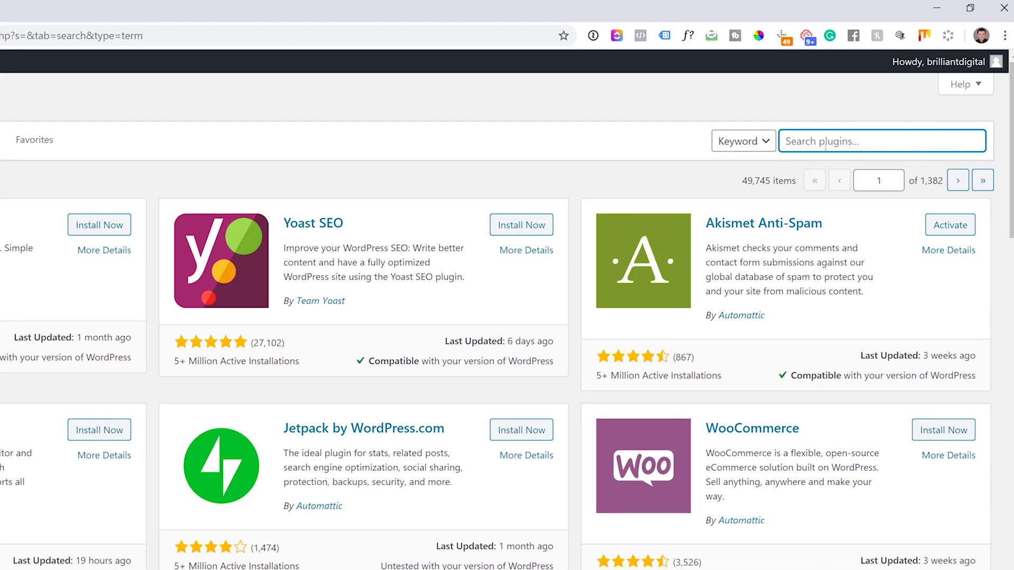
type("google analytic")
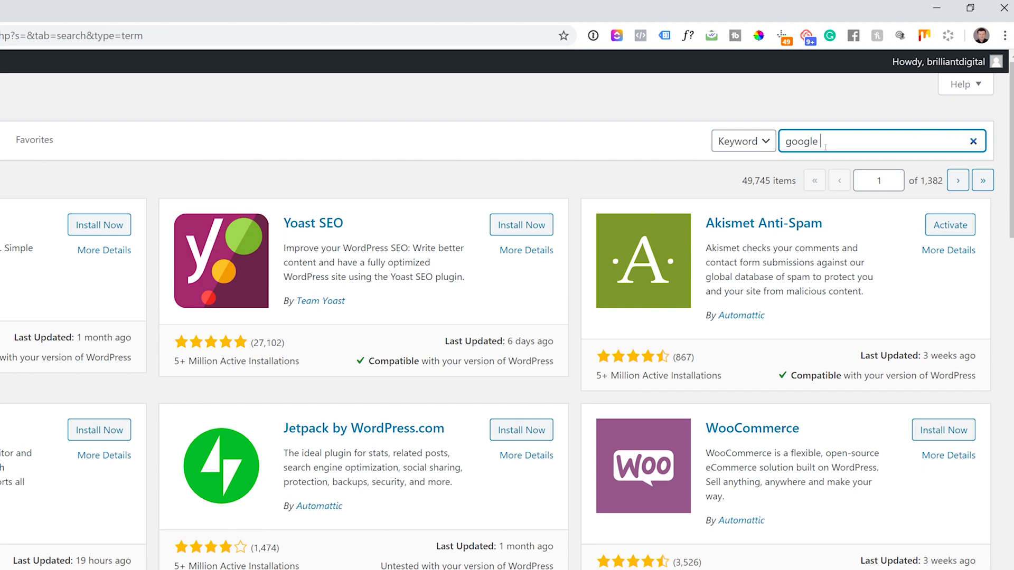
type("s")
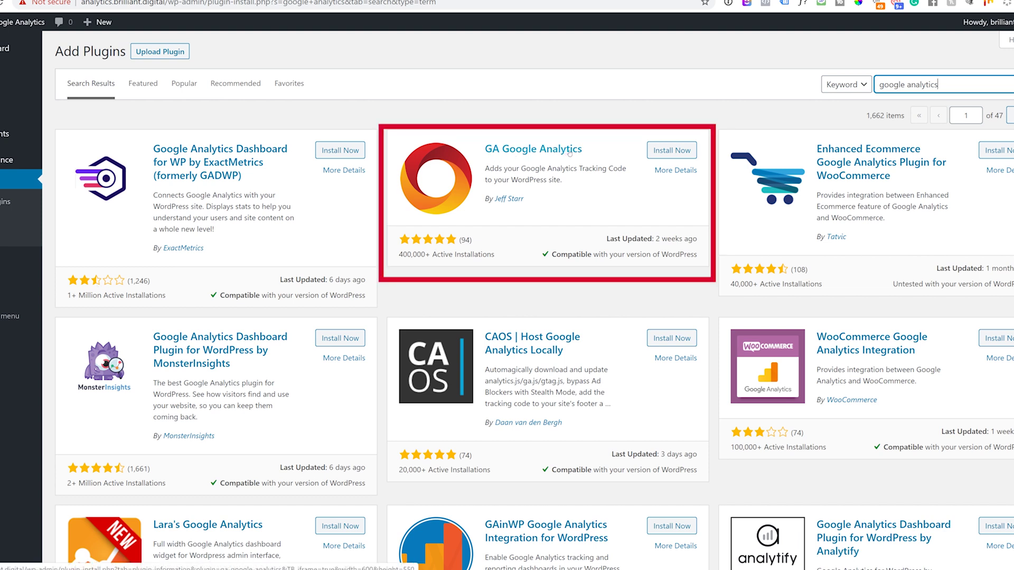
left_click(652, 150)
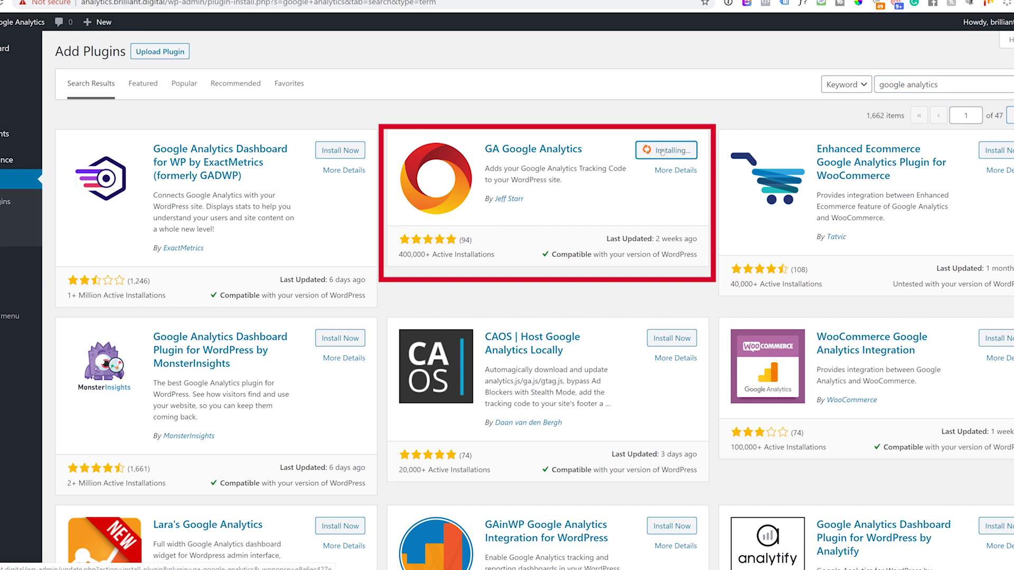
left_click(671, 151)
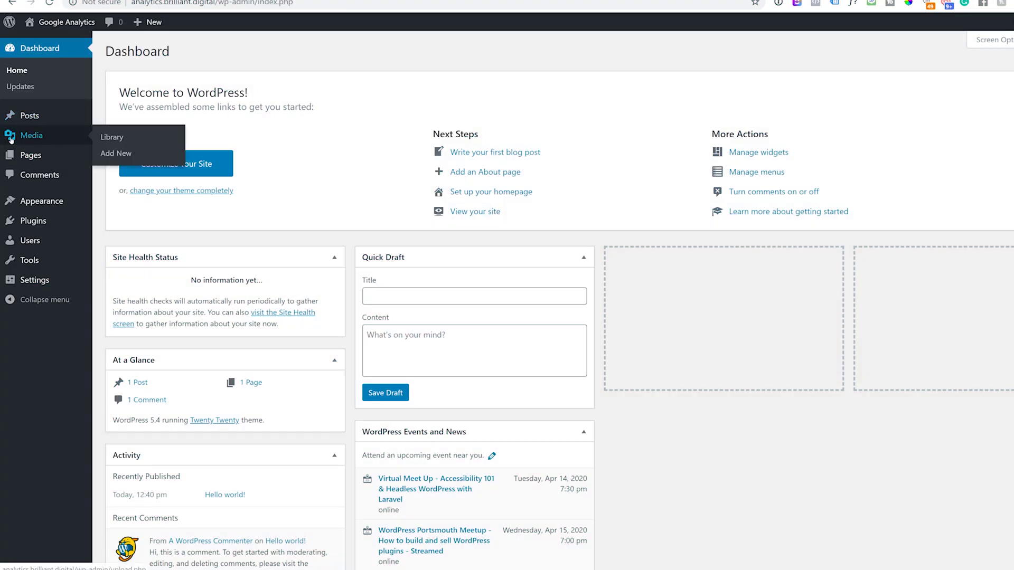
Open Settings > Google Analytics and expand Plugin Settings to reveal the GA Tracking ID field.
mouse_move(27, 281)
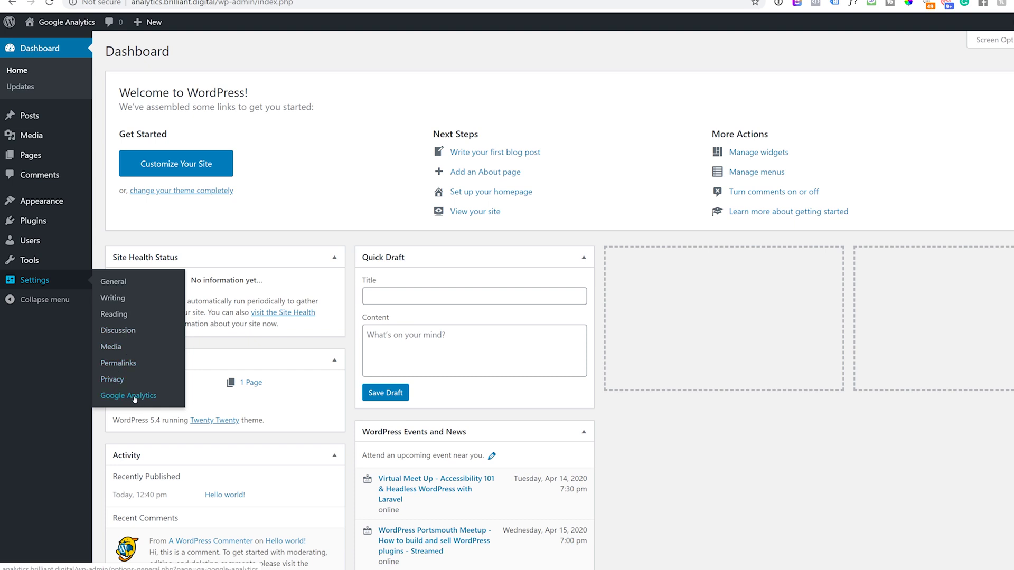
left_click(29, 49)
left_click(131, 397)
left_click(149, 267)
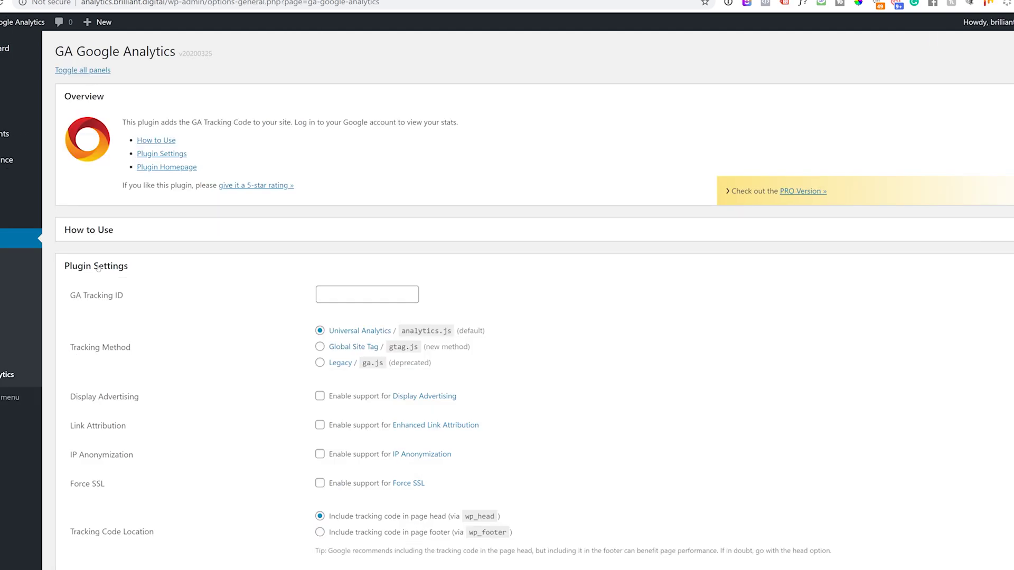
left_click_drag(70, 297, 124, 300)
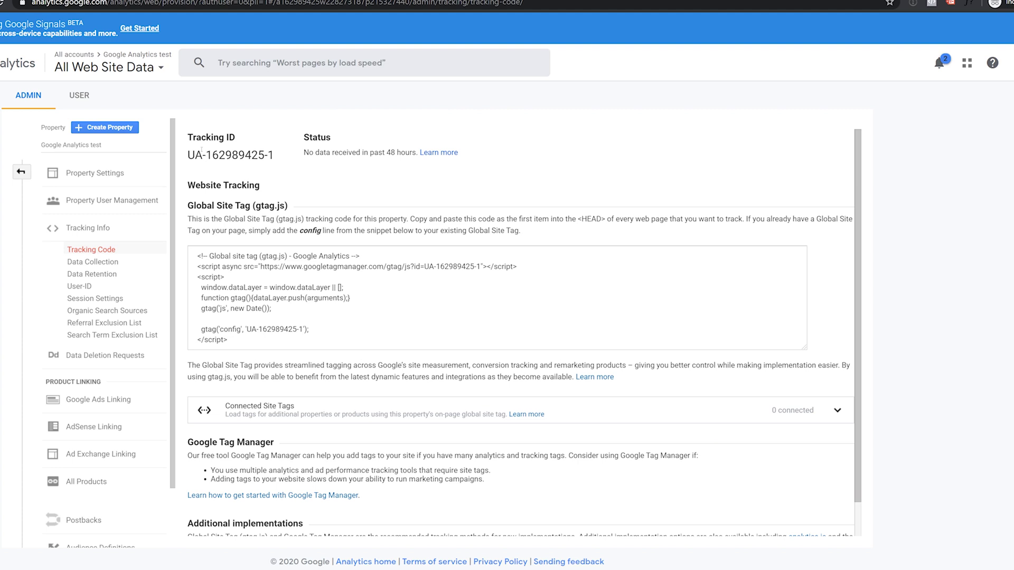
Copy the property's tracking ID from the Analytics Tracking Code page.
left_click_drag(188, 133, 281, 156)
left_click(248, 134)
left_click_drag(187, 155, 274, 155)
right_click(264, 154)
left_click(285, 162)
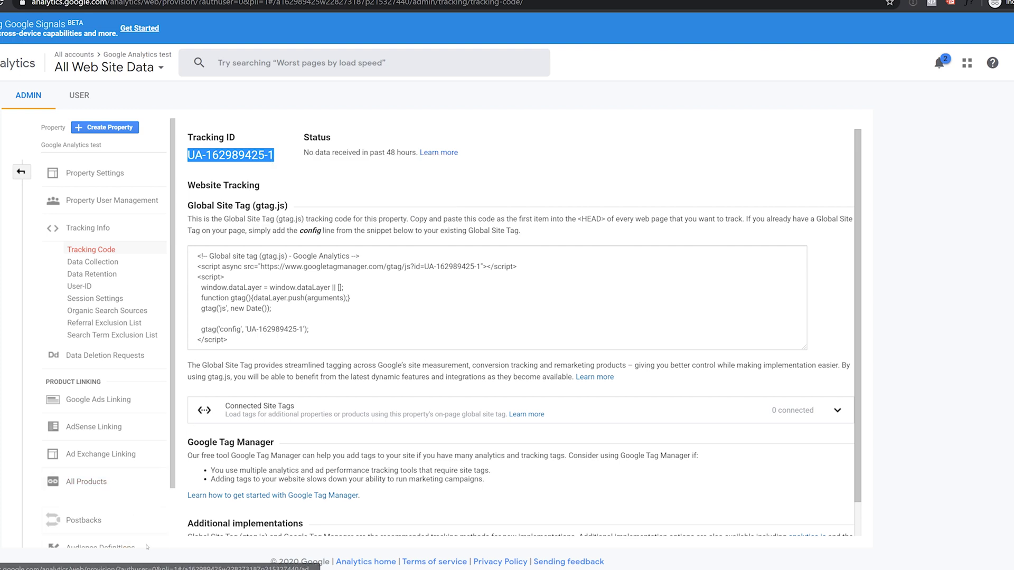
Paste the tracking ID into the GA Tracking ID field and save the plugin settings.
right_click(338, 292)
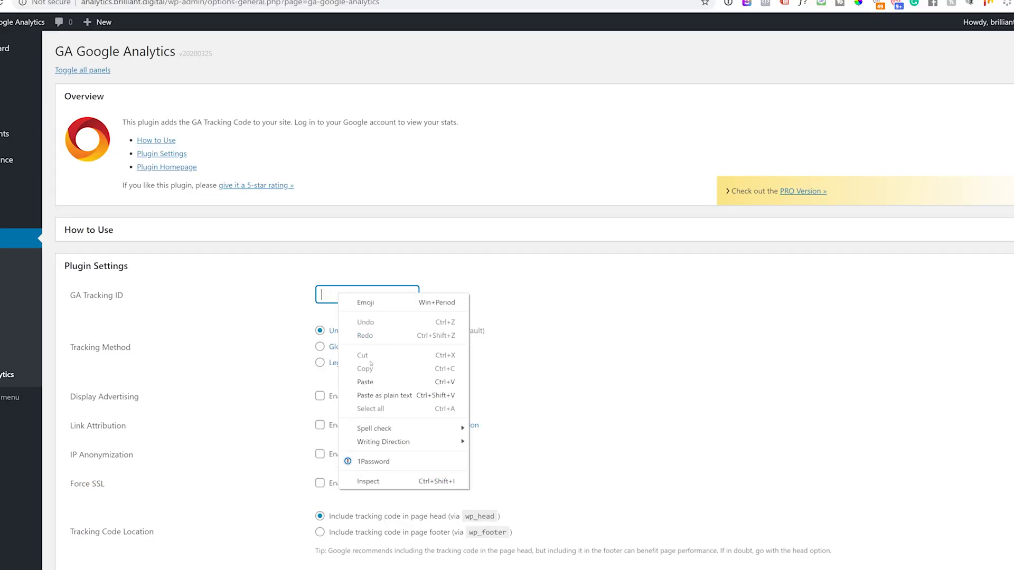
left_click(370, 379)
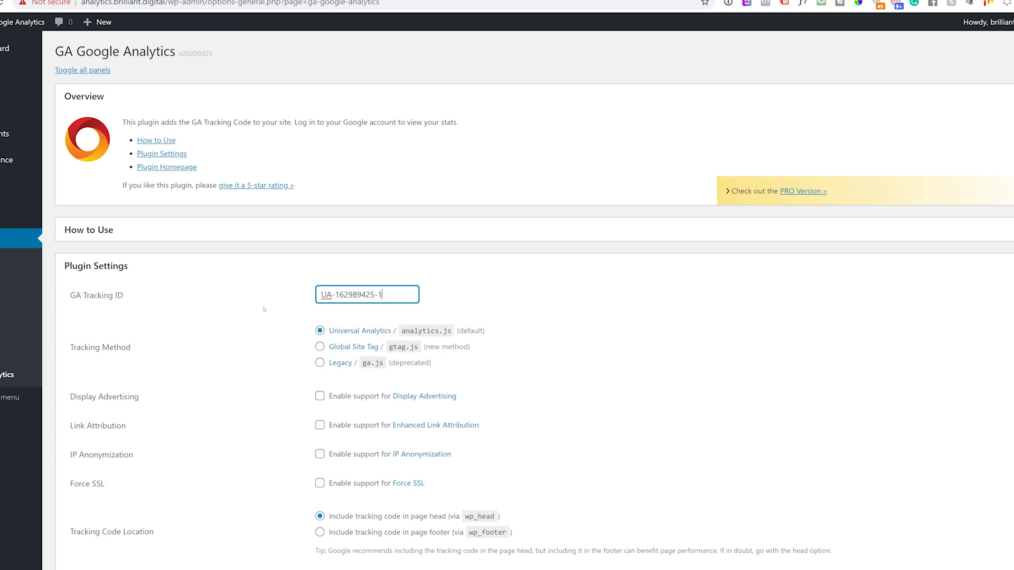
scroll(264, 309, "down", 10)
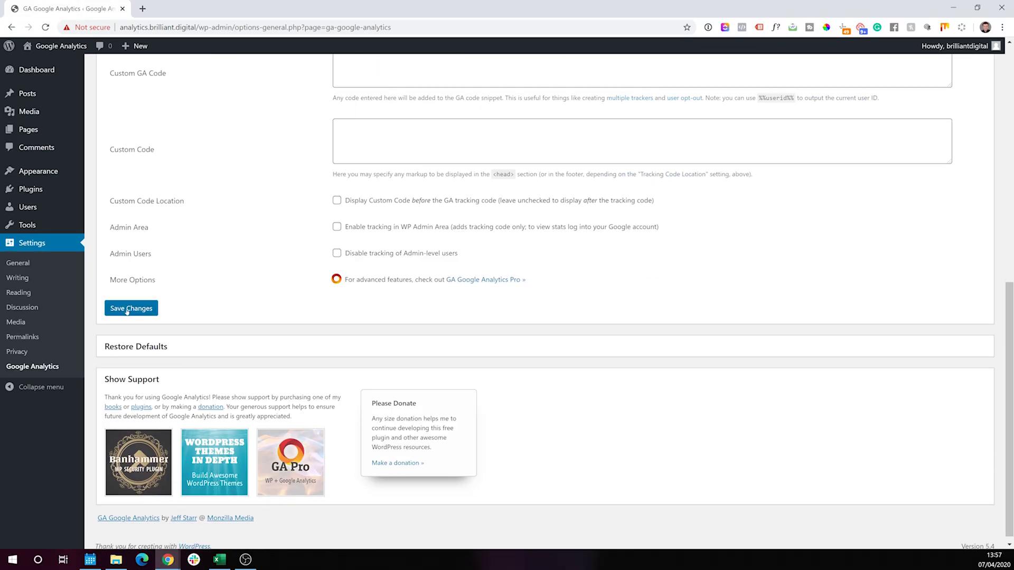
left_click(127, 309)
scroll(212, 260, "down", 5)
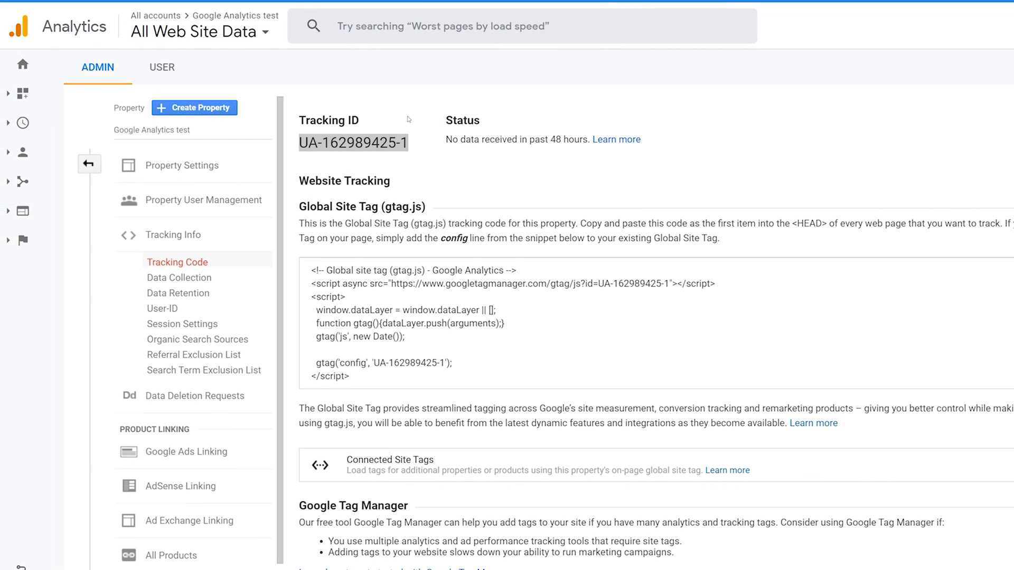
Open the Home overview, then expand and collapse the Real-time, Audience and Geo report menus.
left_click(23, 66)
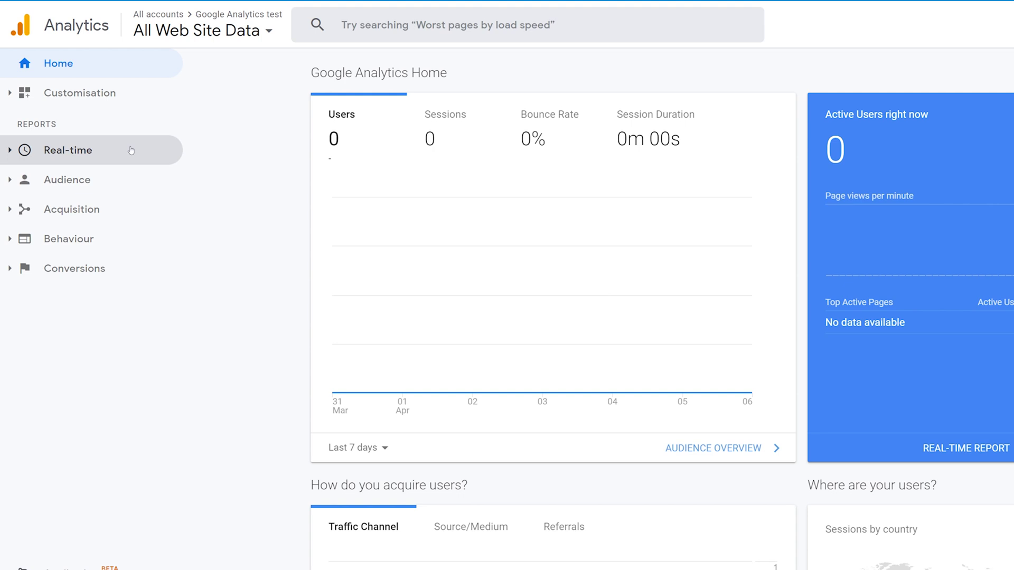
left_click(131, 150)
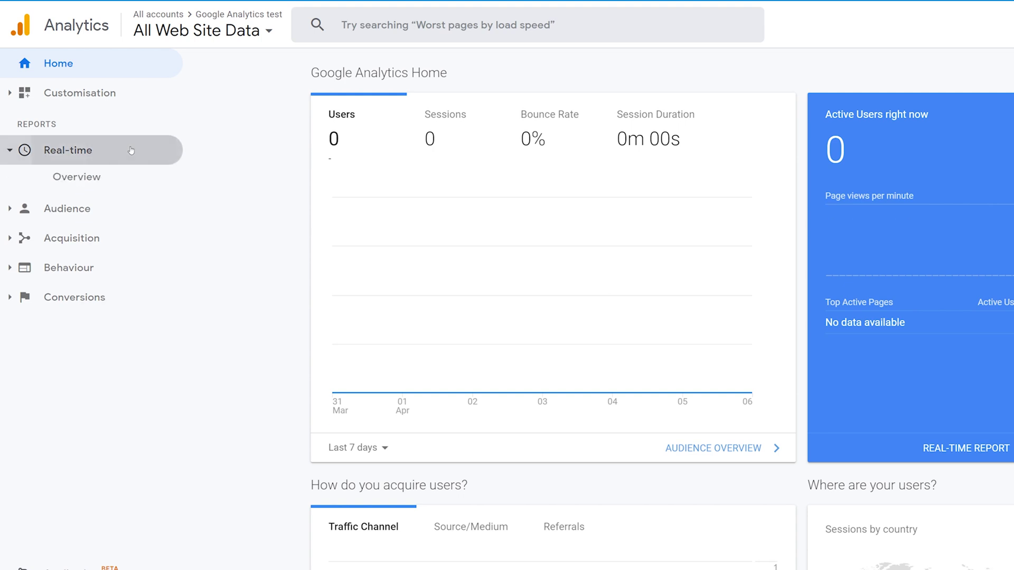
left_click(131, 150)
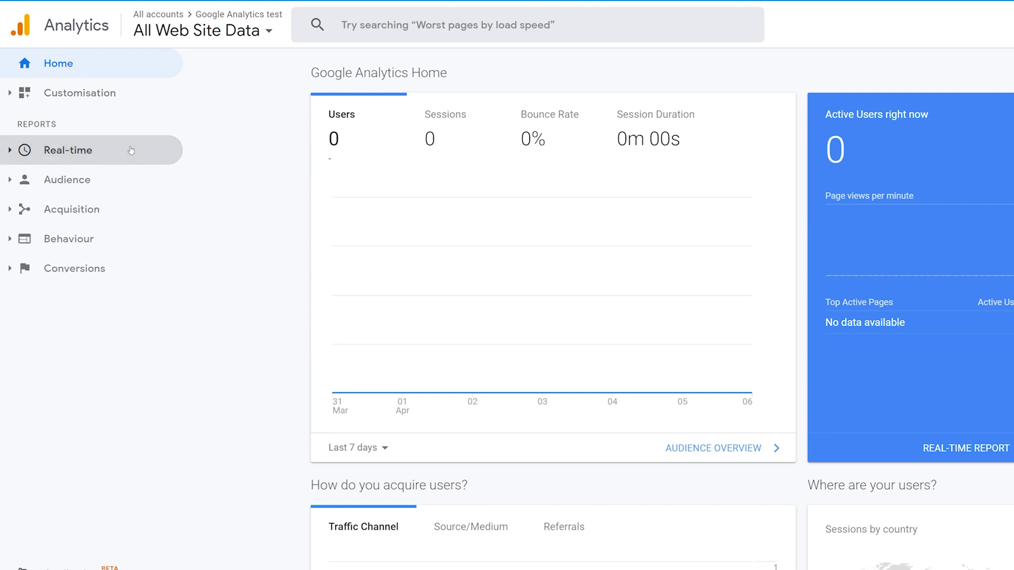
left_click(119, 186)
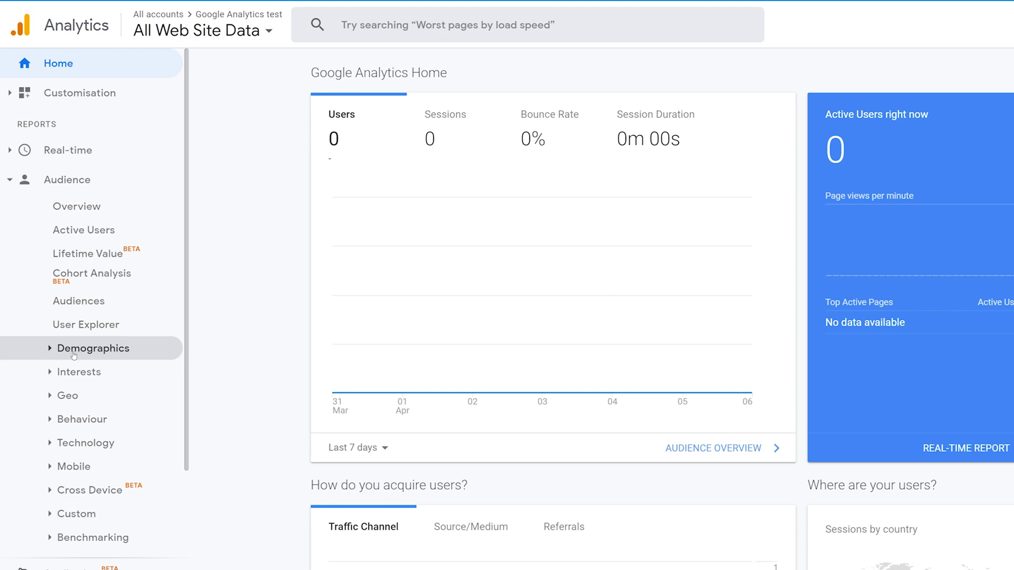
left_click(50, 397)
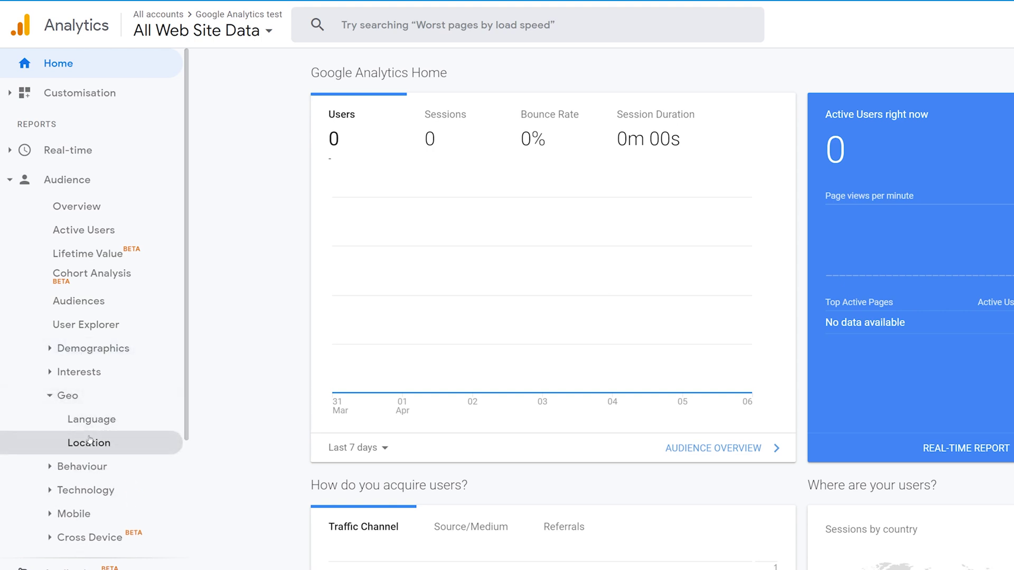
left_click(96, 179)
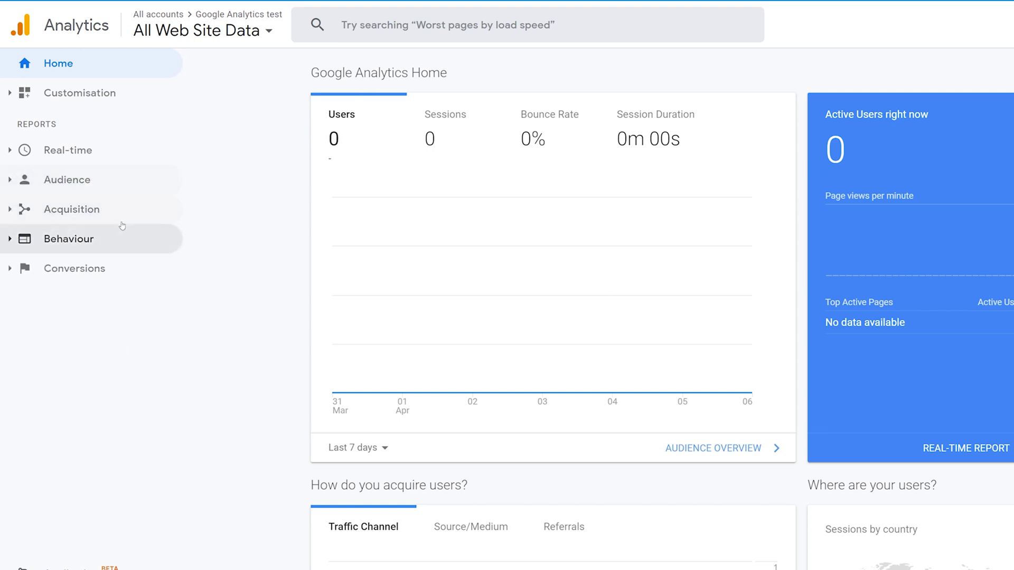